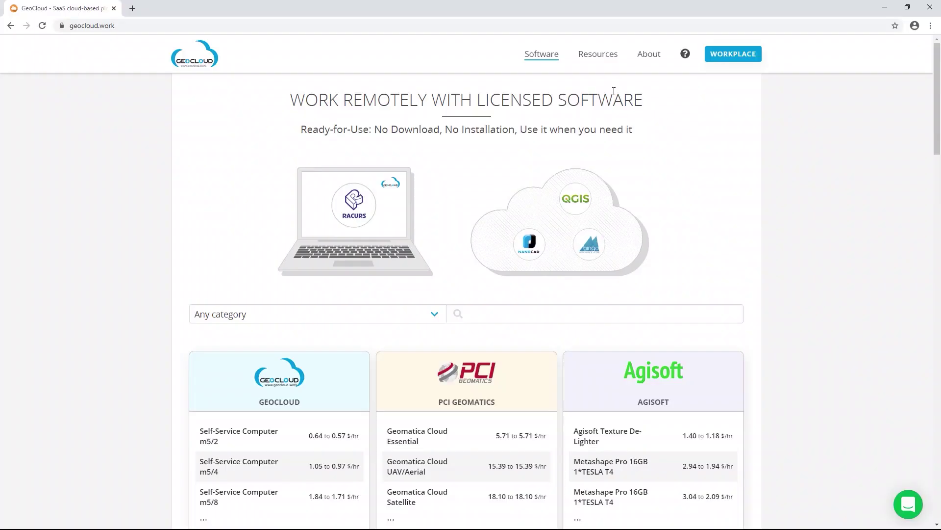
# Step: Enter the WORKPLACE to reach Select Applications and glance at the account menu
pyautogui.click(738, 56)
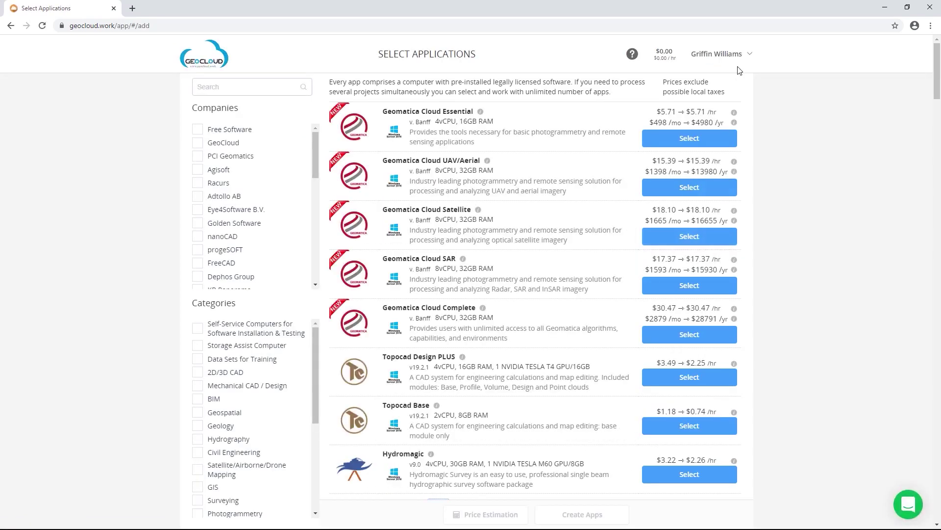
pyautogui.click(736, 58)
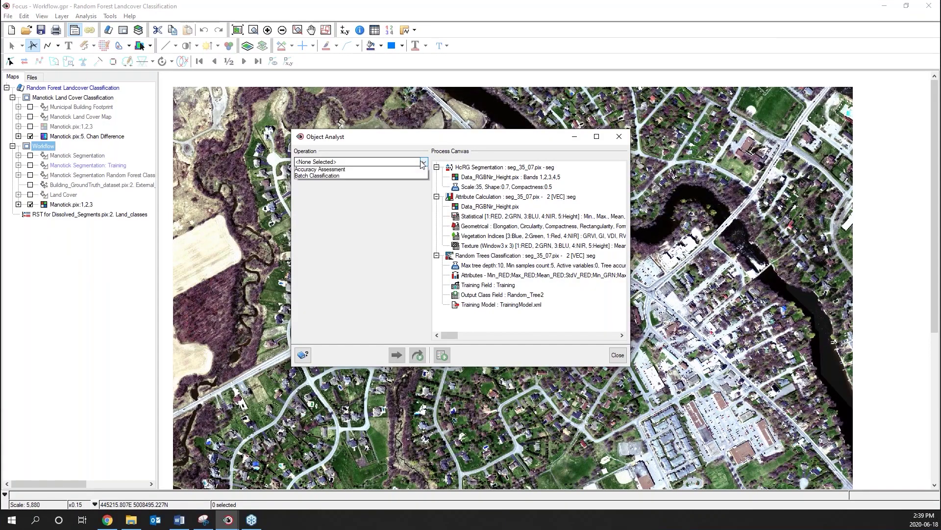
# Step: Show the list of Object Analyst operations in Geomatica Focus
pyautogui.click(423, 162)
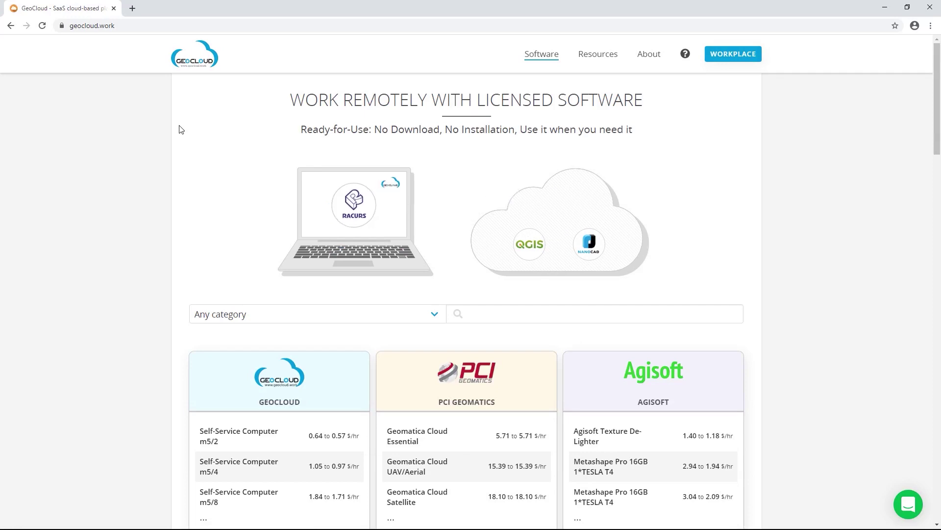
# Step: Add one Geomatica Cloud UAV/Aerial app and bring up its storage size choices
pyautogui.click(737, 62)
pyautogui.moveTo(736, 58)
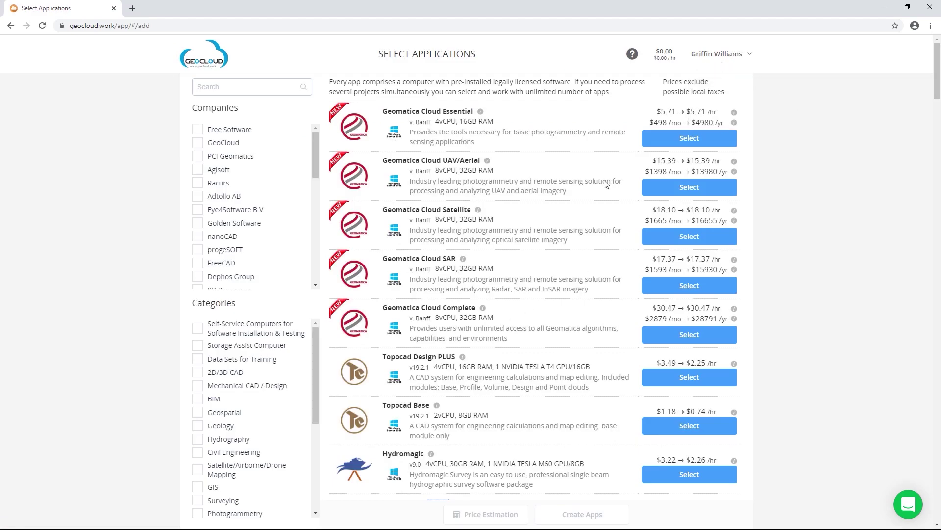
pyautogui.click(687, 188)
pyautogui.click(572, 516)
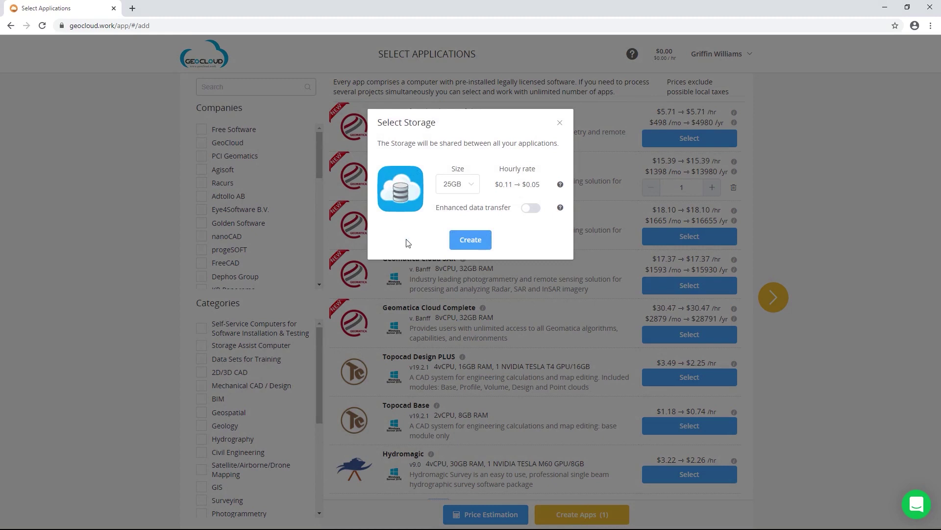
pyautogui.click(476, 190)
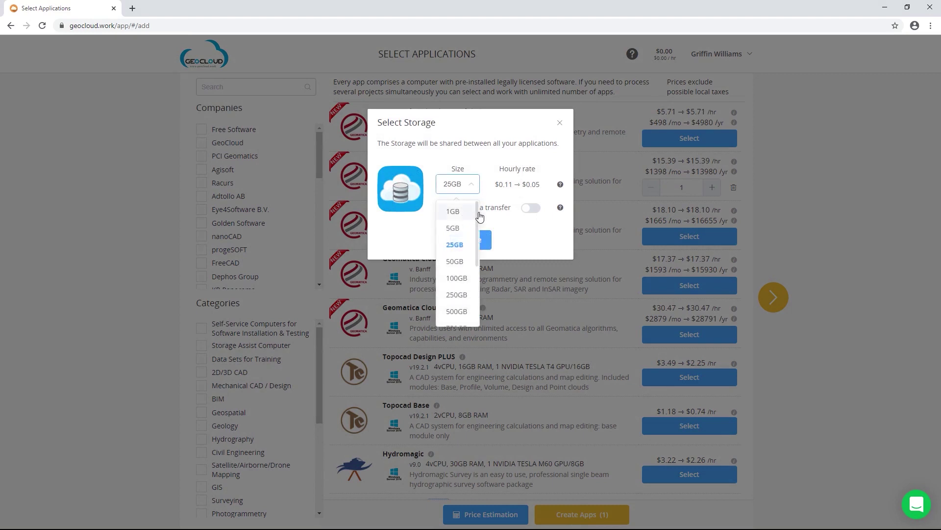
# Step: Keep the storage at 25GB and create it with the UAV/Aerial app
pyautogui.click(505, 239)
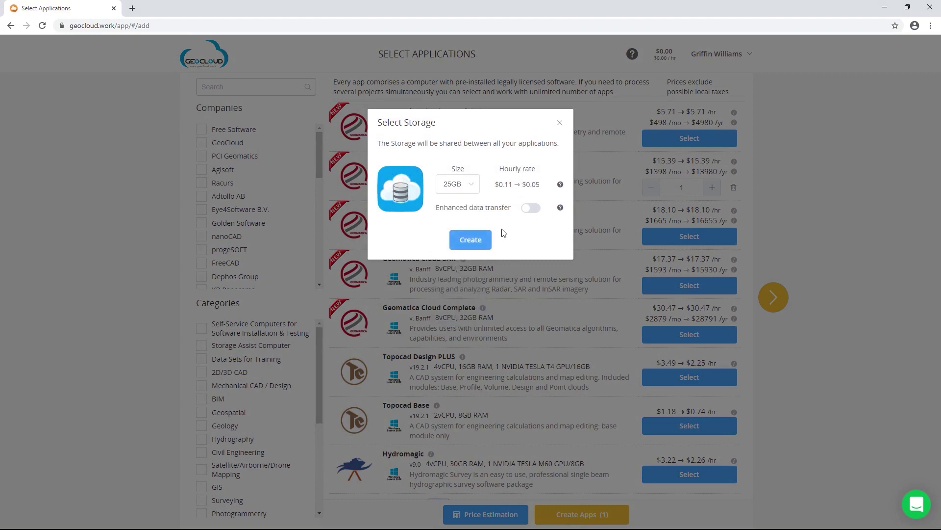
pyautogui.click(476, 244)
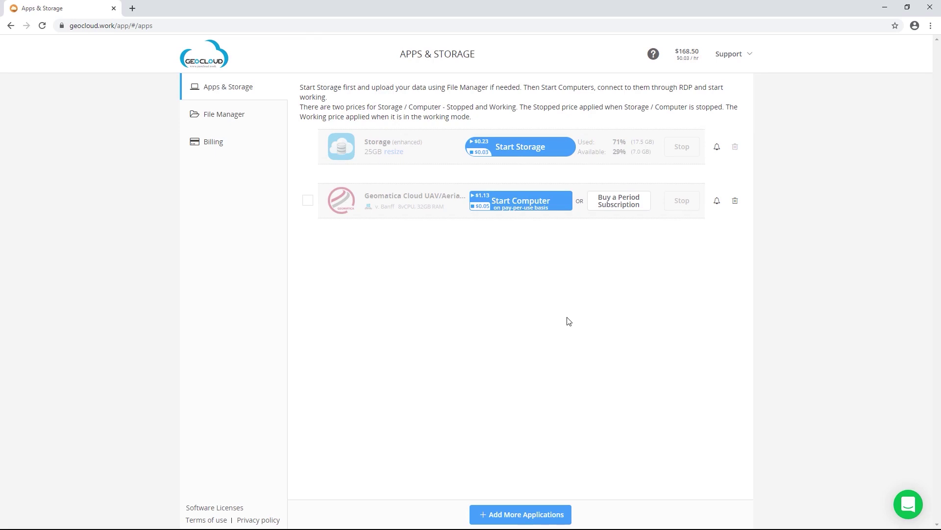
# Step: Start the 25GB enhanced storage on the Storage row
pyautogui.click(510, 151)
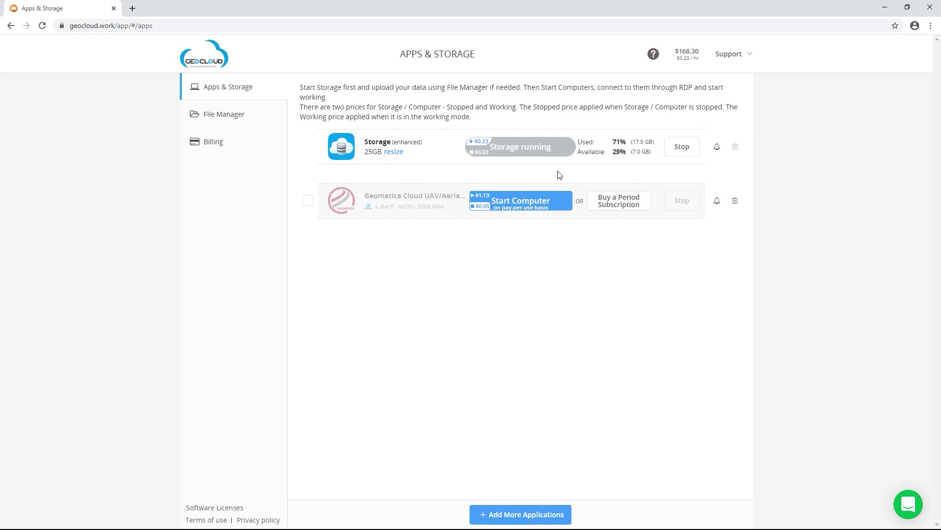
pyautogui.click(243, 118)
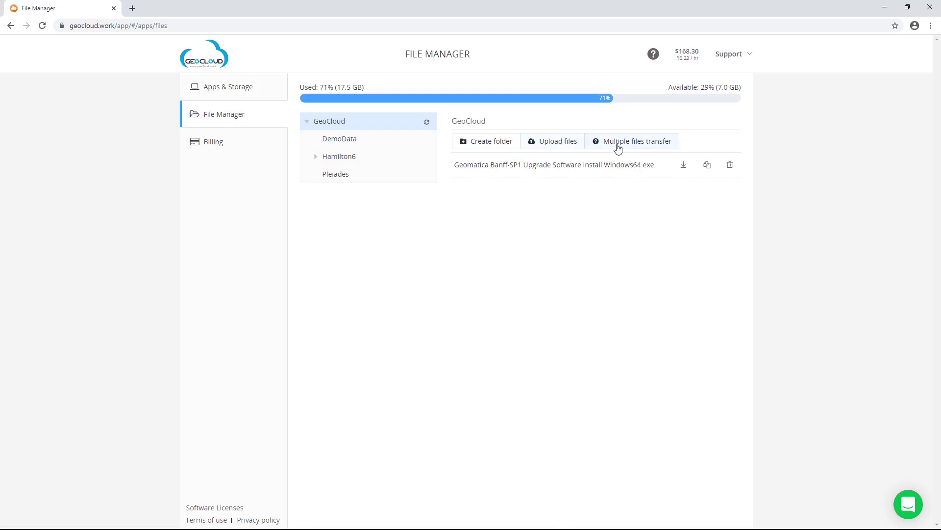
pyautogui.moveTo(619, 148)
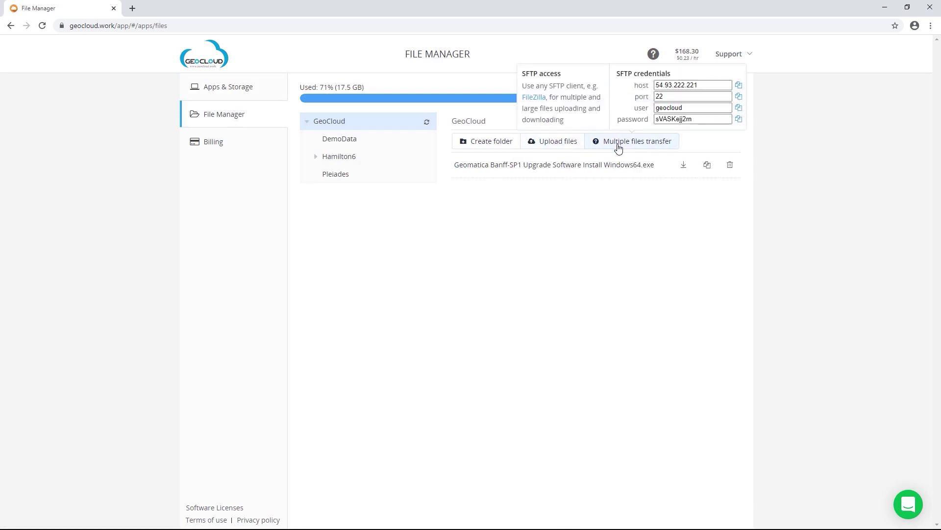
pyautogui.hotkey('alt', 'Left')
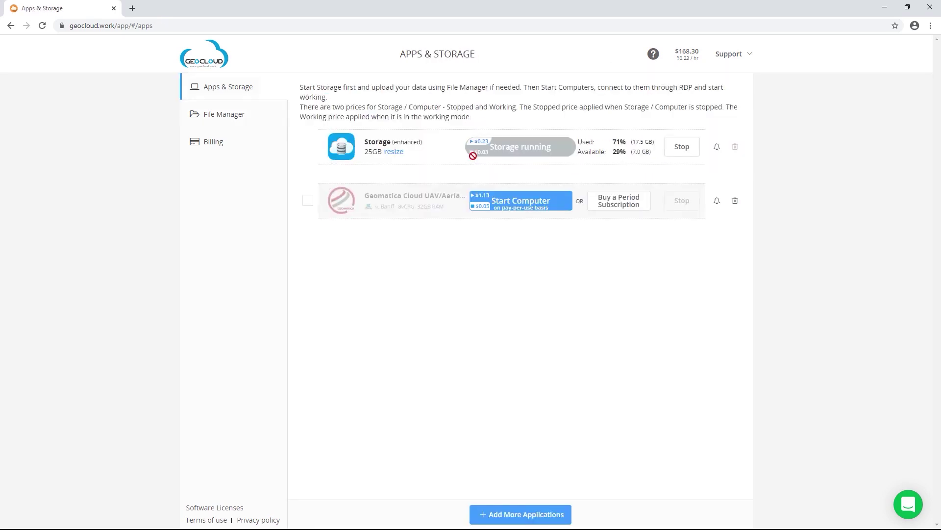
pyautogui.click(528, 209)
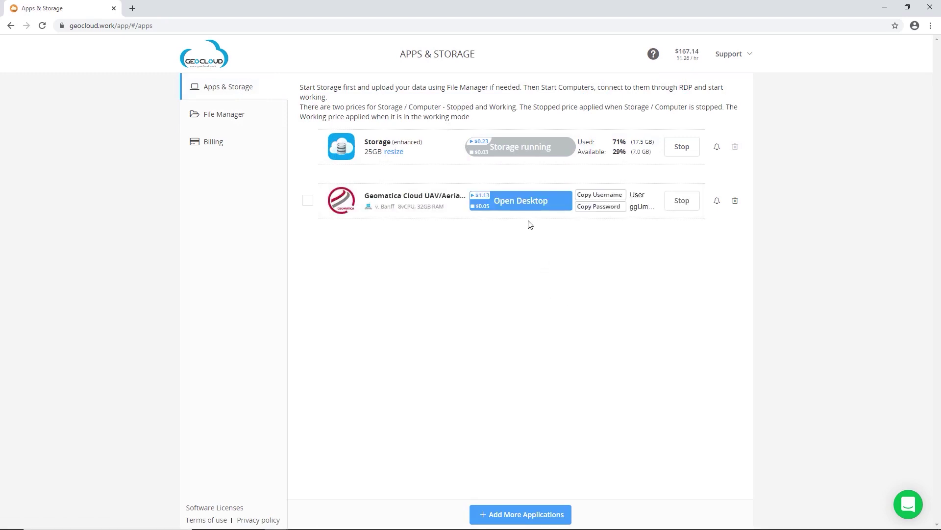
# Step: Download and launch the remote desktop file, agreeing to connect to the cloud computer
pyautogui.click(528, 205)
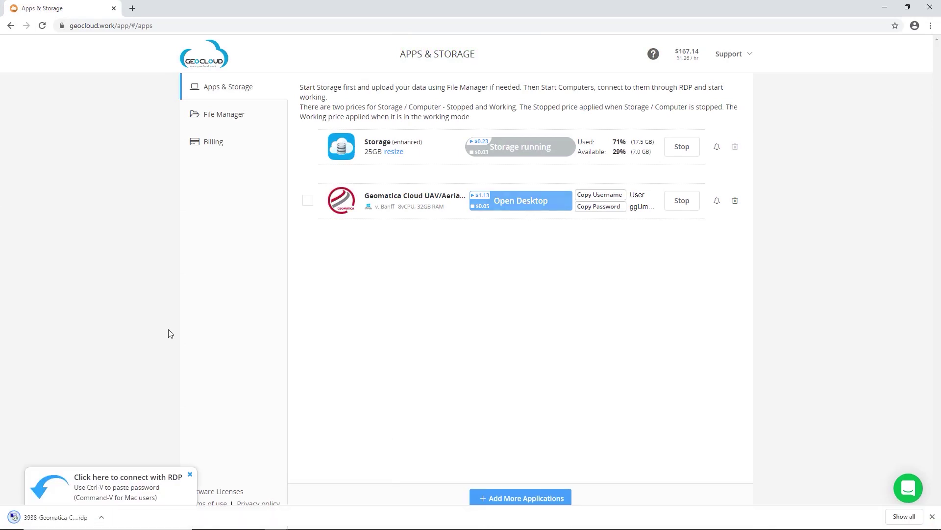
pyautogui.click(60, 520)
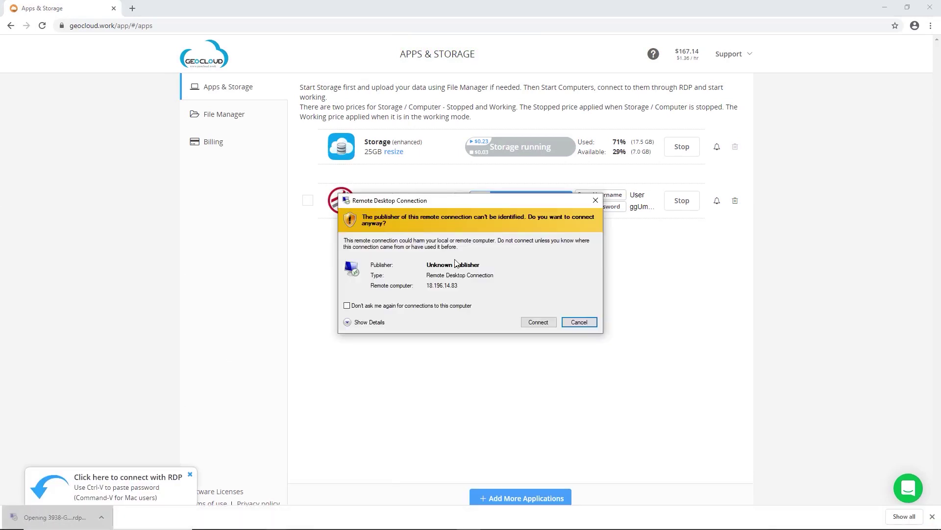
pyautogui.click(539, 322)
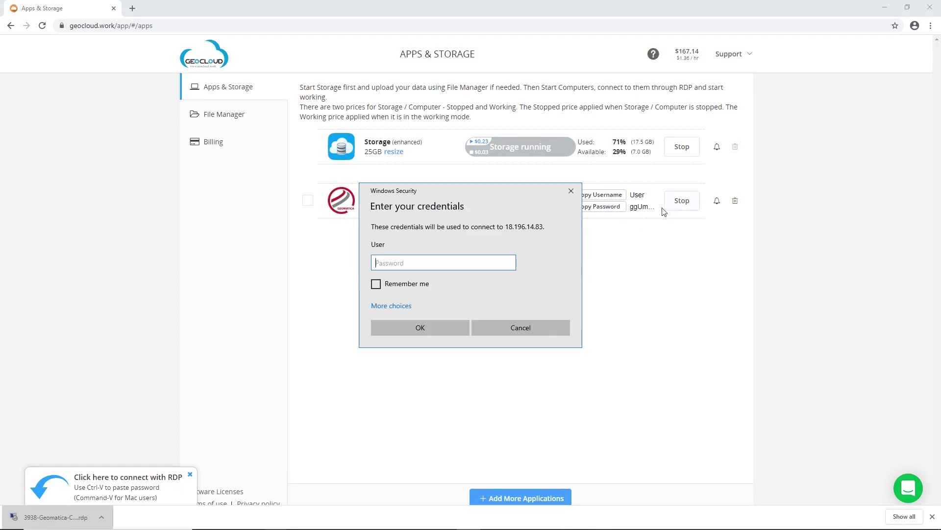
# Step: Paste the copied machine password into the Password field and sign in
pyautogui.click(602, 212)
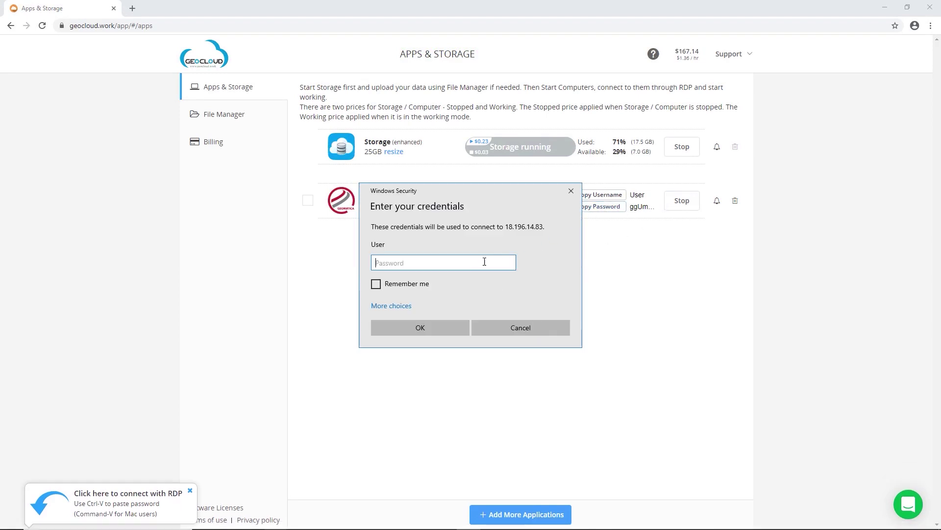
pyautogui.rightClick(503, 261)
pyautogui.click(506, 269)
pyautogui.click(429, 328)
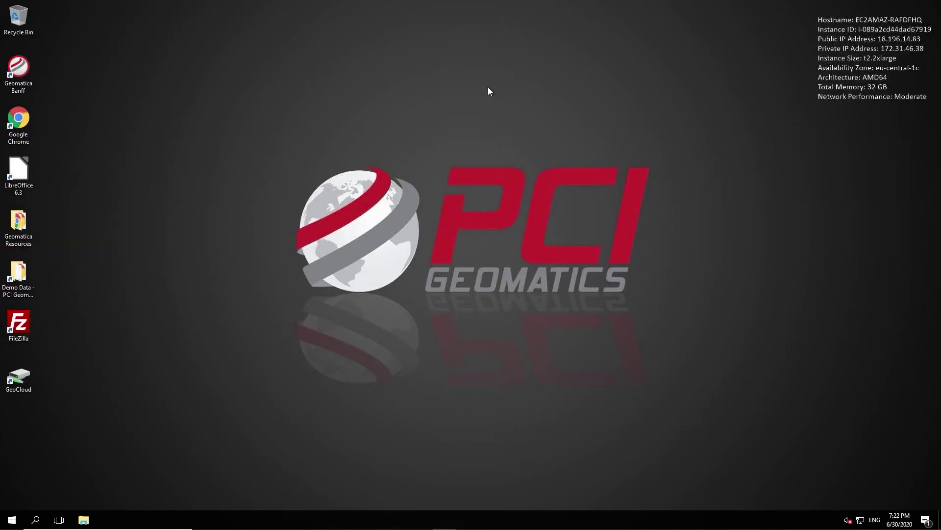
pyautogui.doubleClick(18, 76)
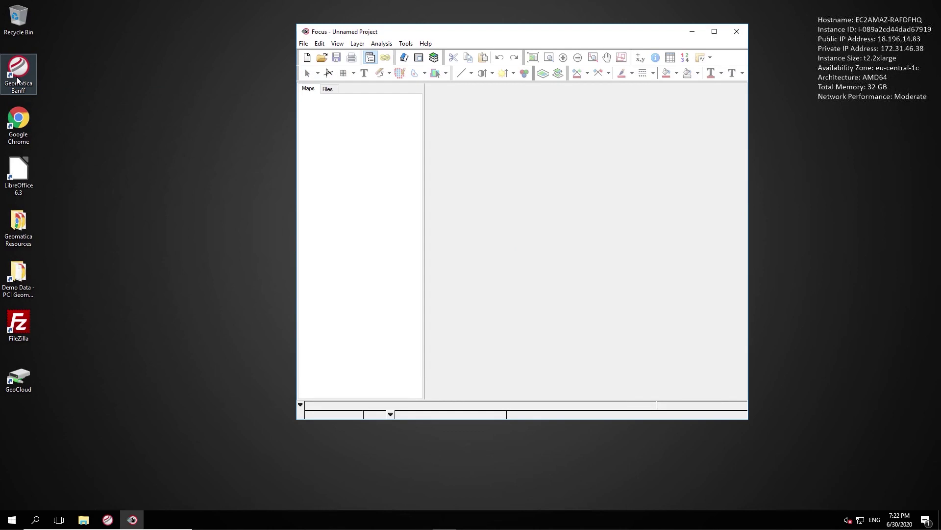
pyautogui.click(322, 57)
pyautogui.click(325, 185)
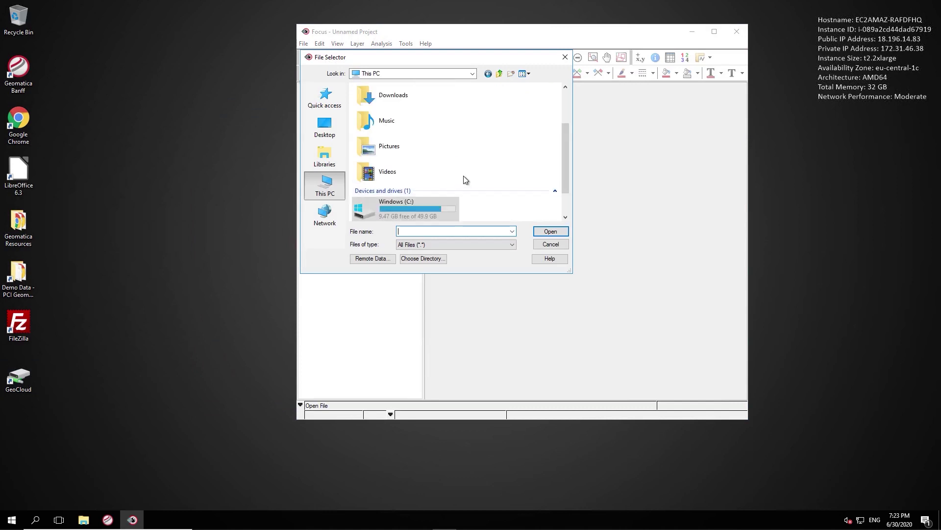
pyautogui.scroll(-1, 461, 188)
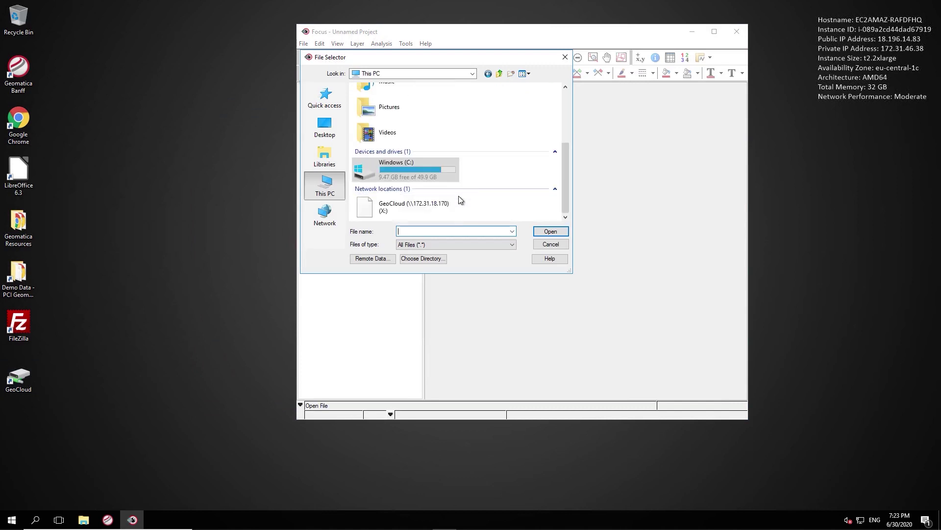
pyautogui.doubleClick(395, 204)
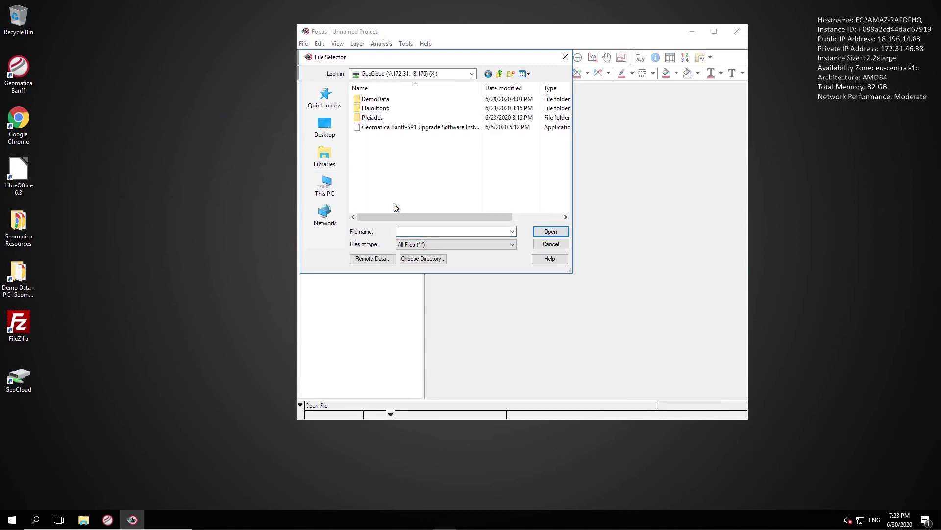
pyautogui.doubleClick(394, 110)
pyautogui.doubleClick(388, 145)
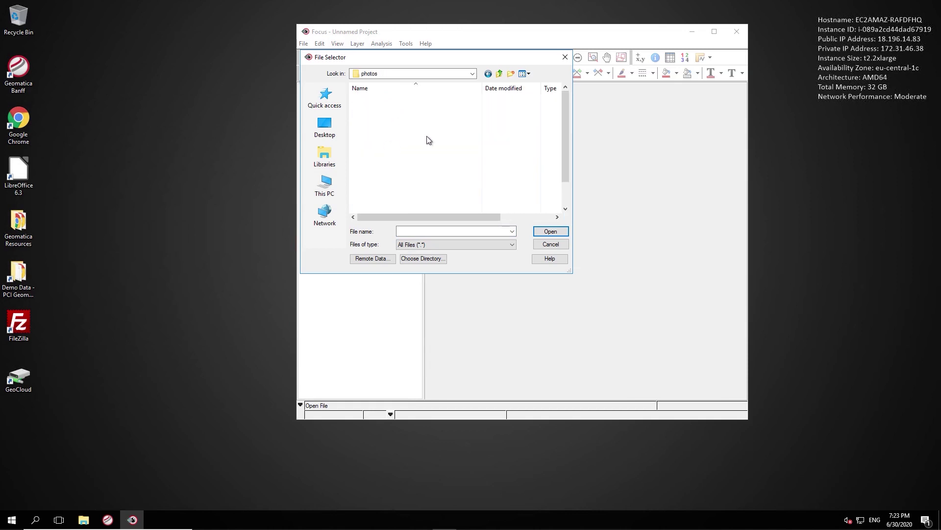
pyautogui.press('Down')
pyautogui.click(551, 231)
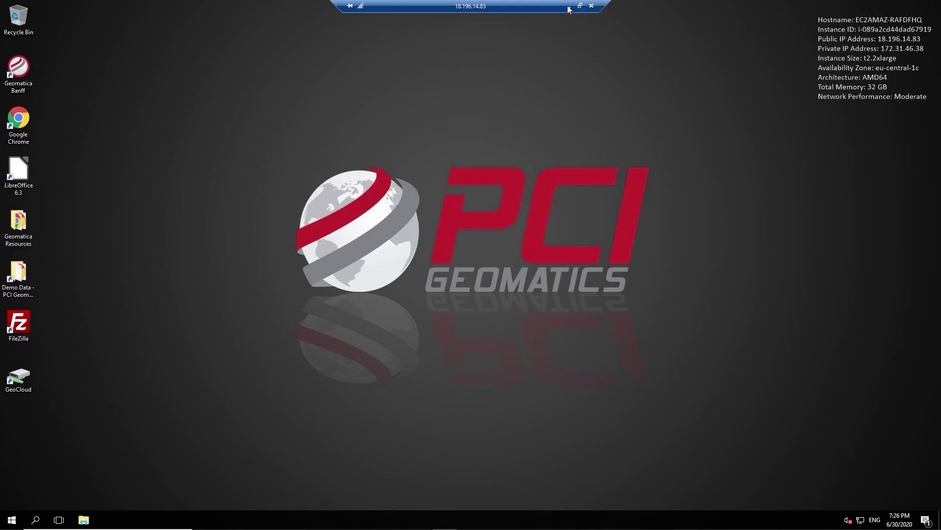
# Step: Disconnect the RDP session, then stop and delete the Geomatica Cloud UAV/Aerial computer
pyautogui.click(600, 5)
pyautogui.click(876, 280)
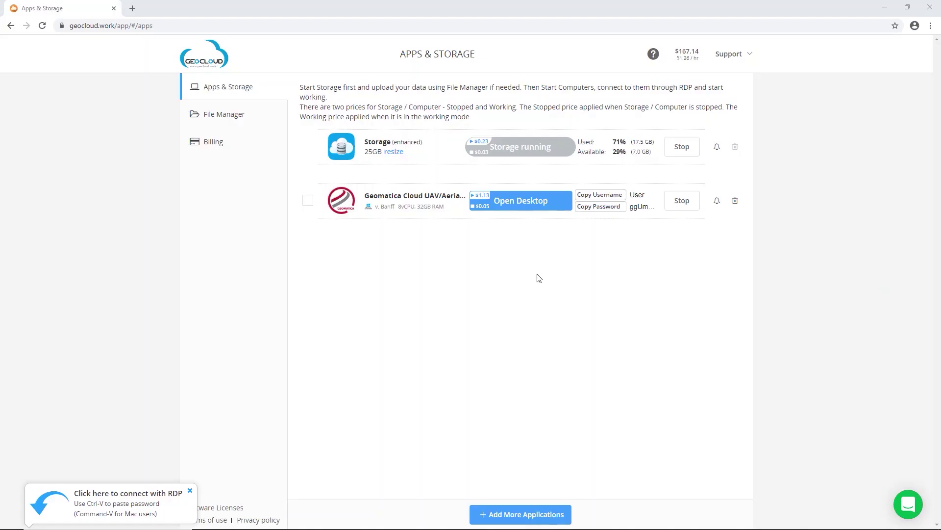
pyautogui.click(689, 202)
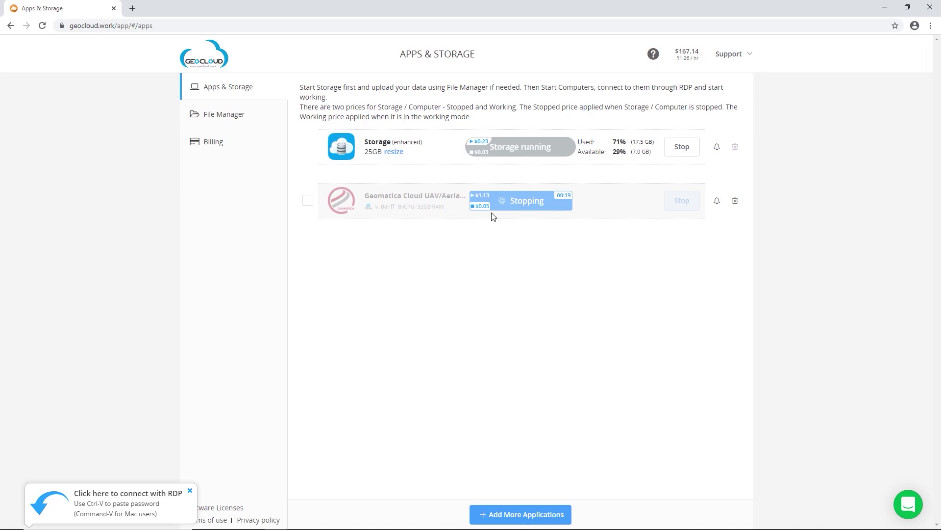
pyautogui.click(735, 205)
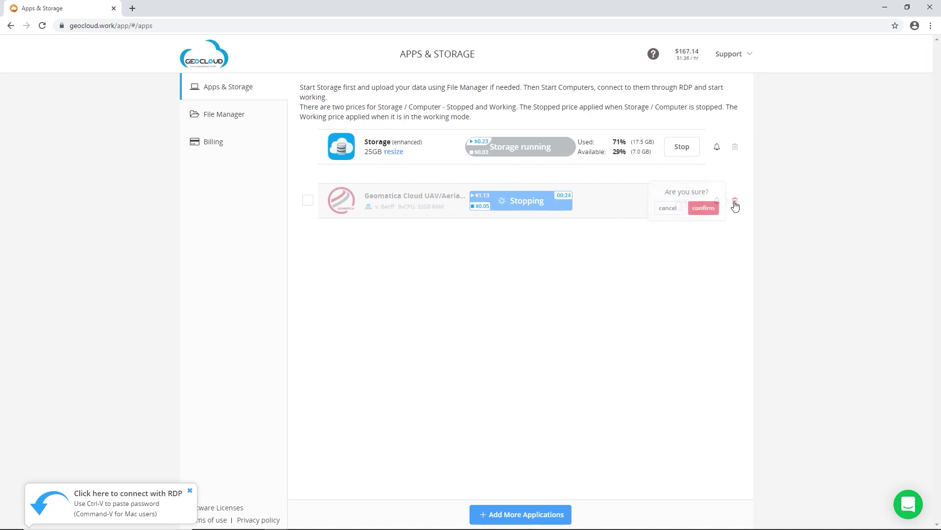
pyautogui.click(704, 208)
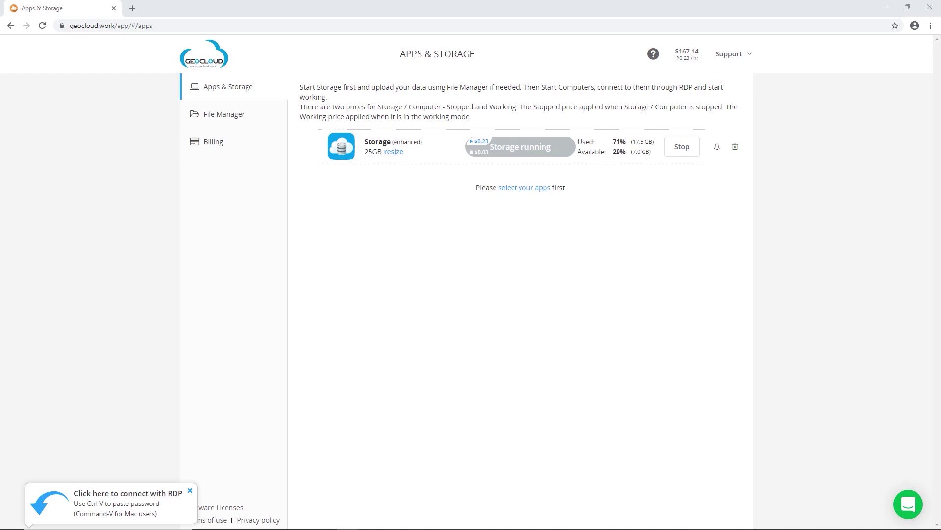
pyautogui.click(234, 116)
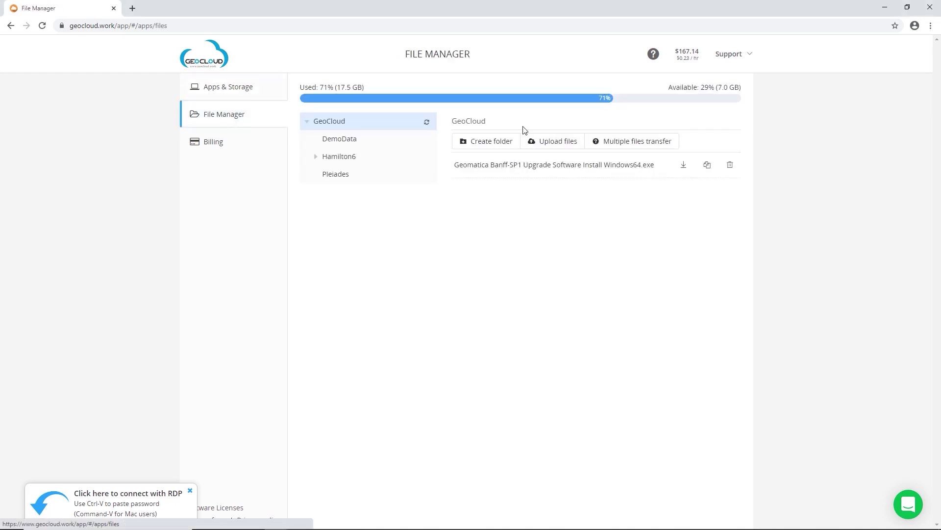
pyautogui.moveTo(639, 141)
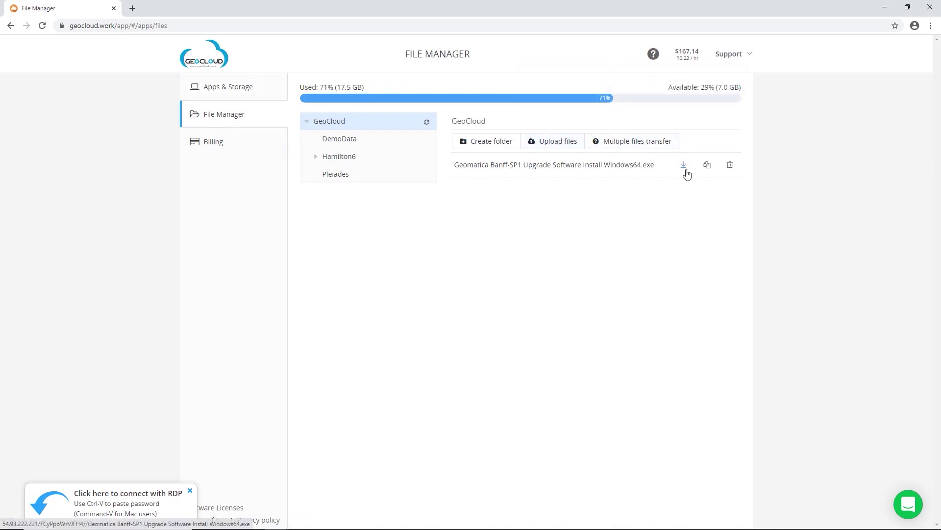
pyautogui.click(212, 95)
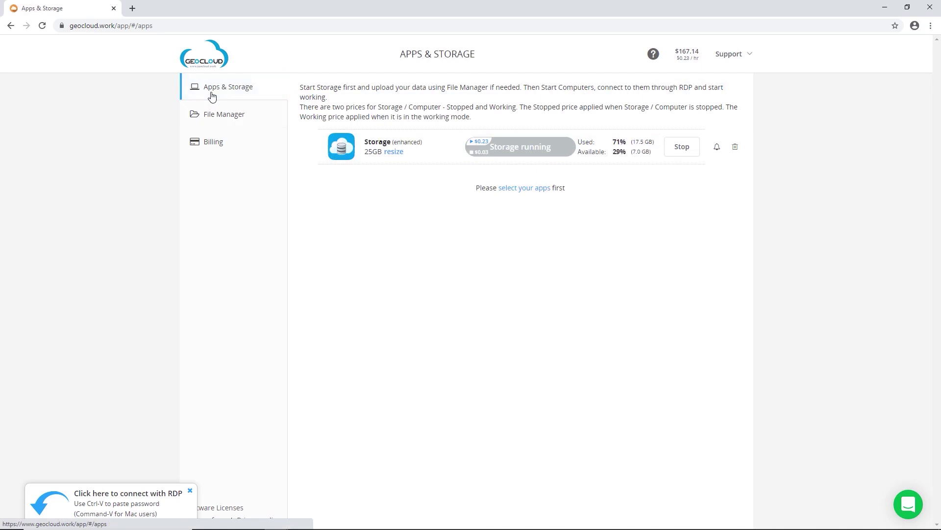
# Step: Stop the running 25GB enhanced storage on the Storage row
pyautogui.click(688, 150)
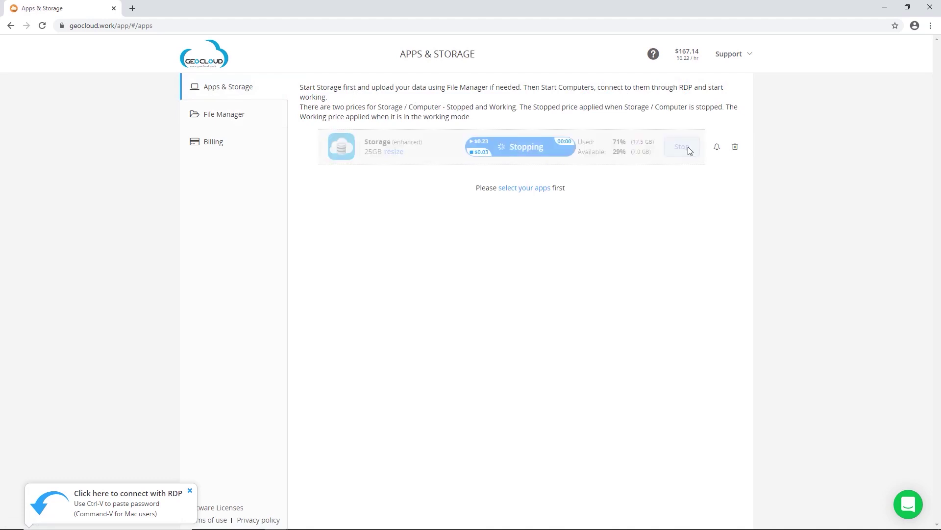